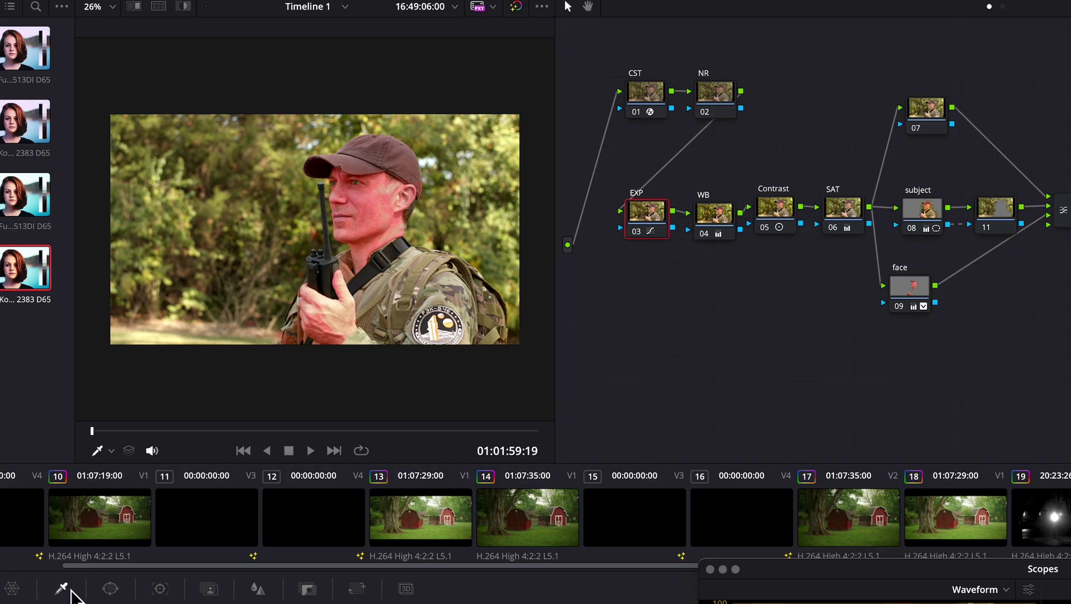
# - Sample the man's face skin tone for node 07's qualifier key, then select the SAT node
pyautogui.click(369, 220)
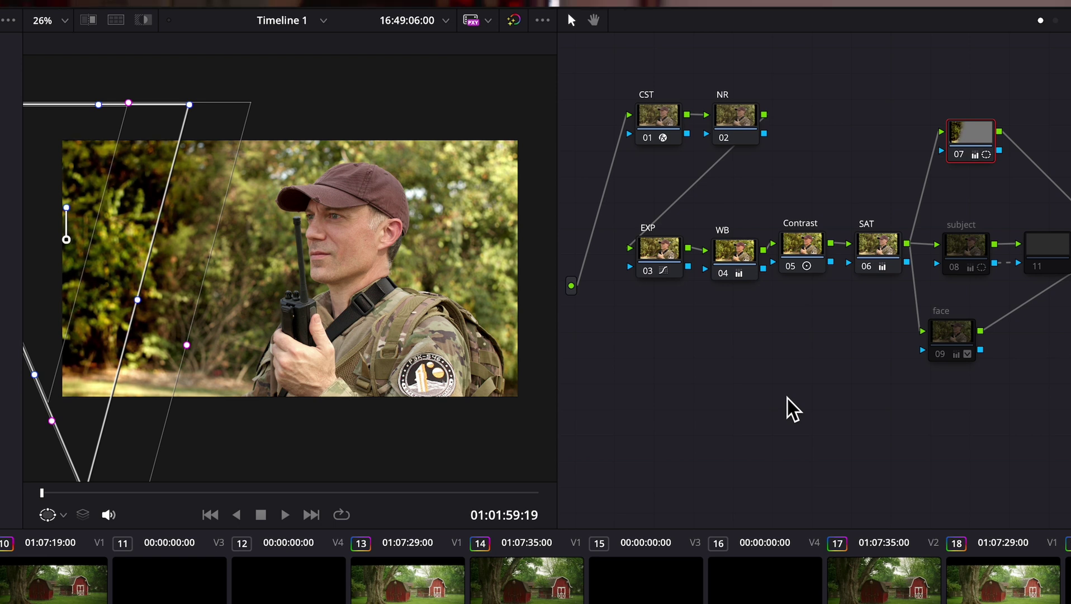
pyautogui.click(887, 252)
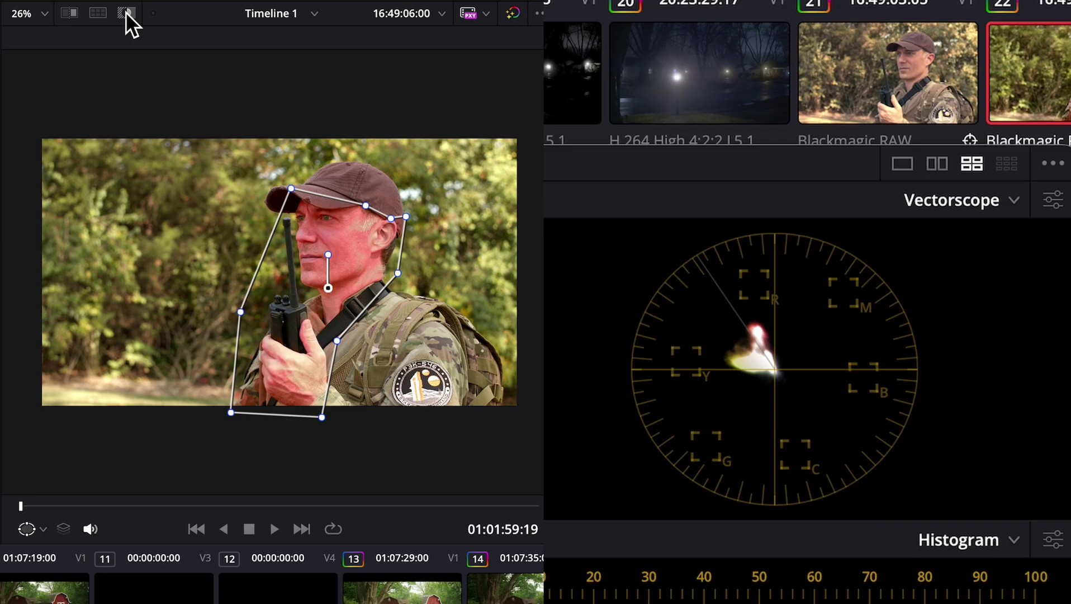
# - Turn on Highlight to show the keyed face isolated on grey
pyautogui.click(127, 13)
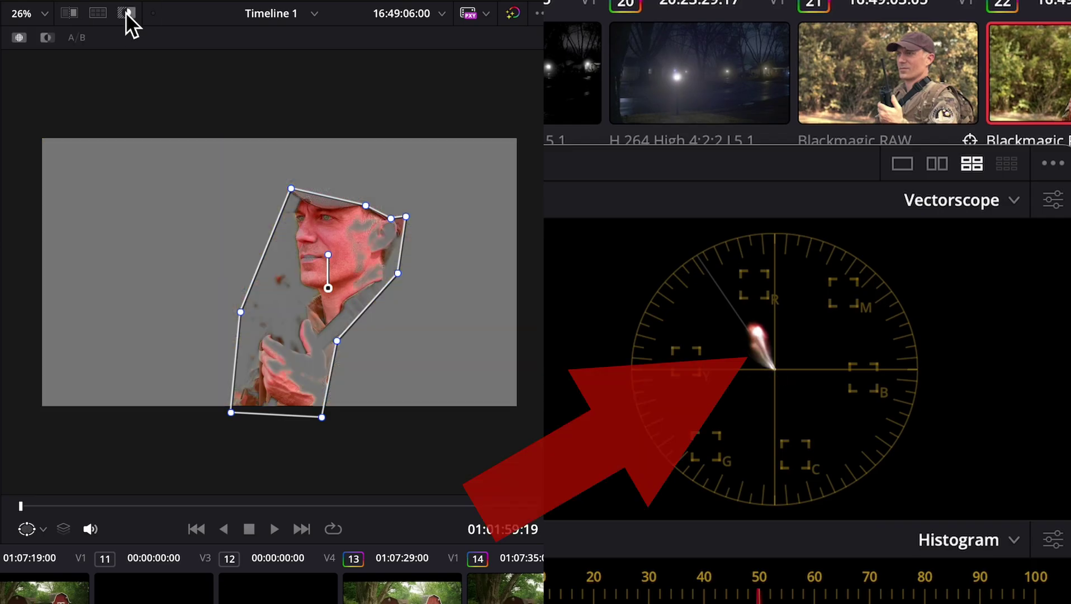
# - Compare the grey matte against the full image, then hide the window outline with Shift+`
pyautogui.click(126, 11)
pyautogui.click(126, 12)
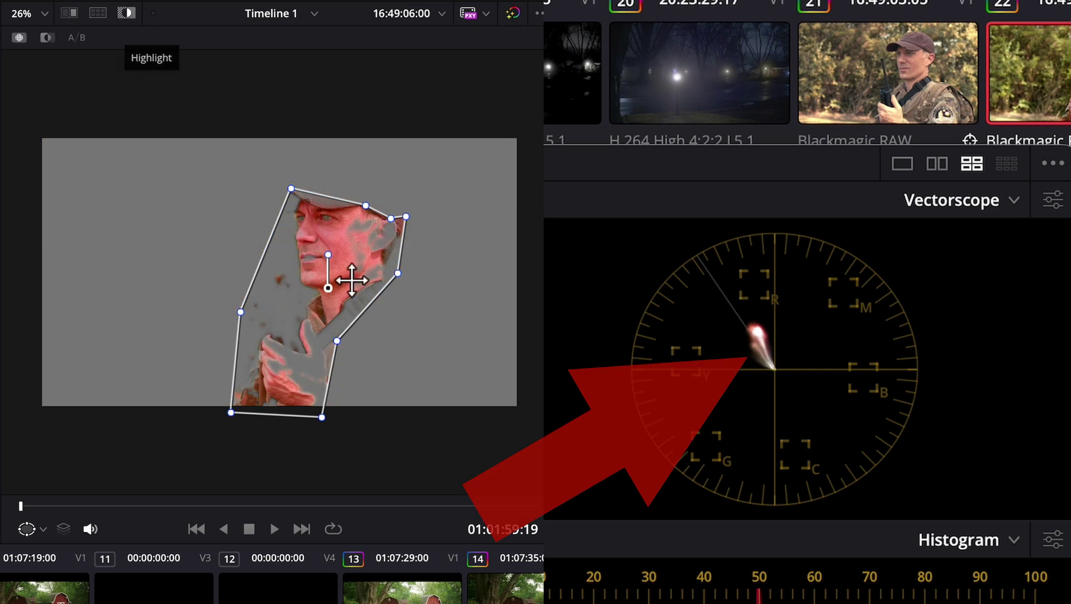
pyautogui.hotkey('shift', '`')
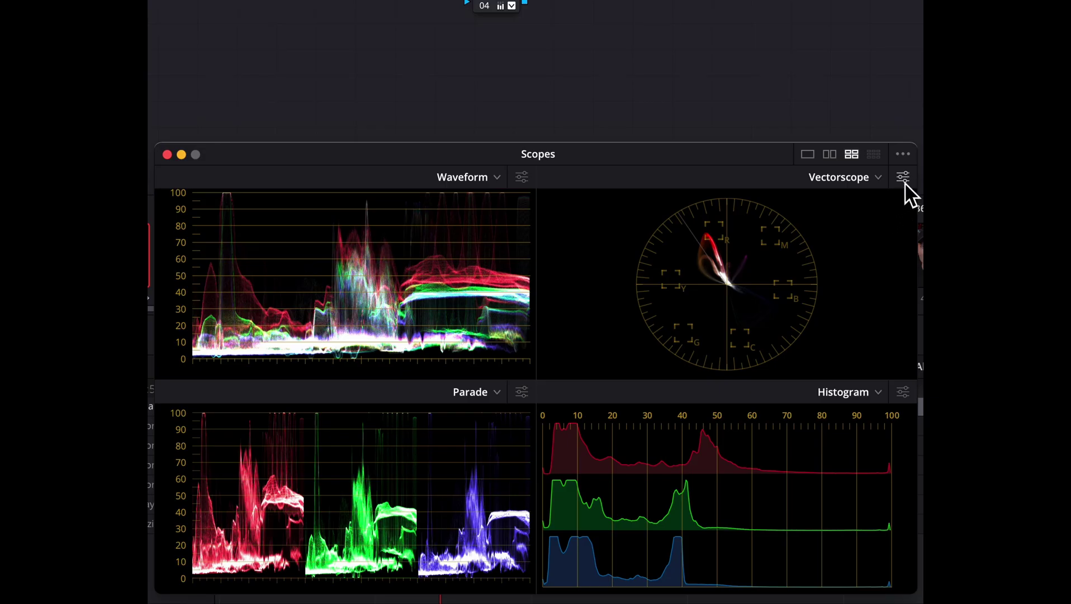
pyautogui.click(907, 177)
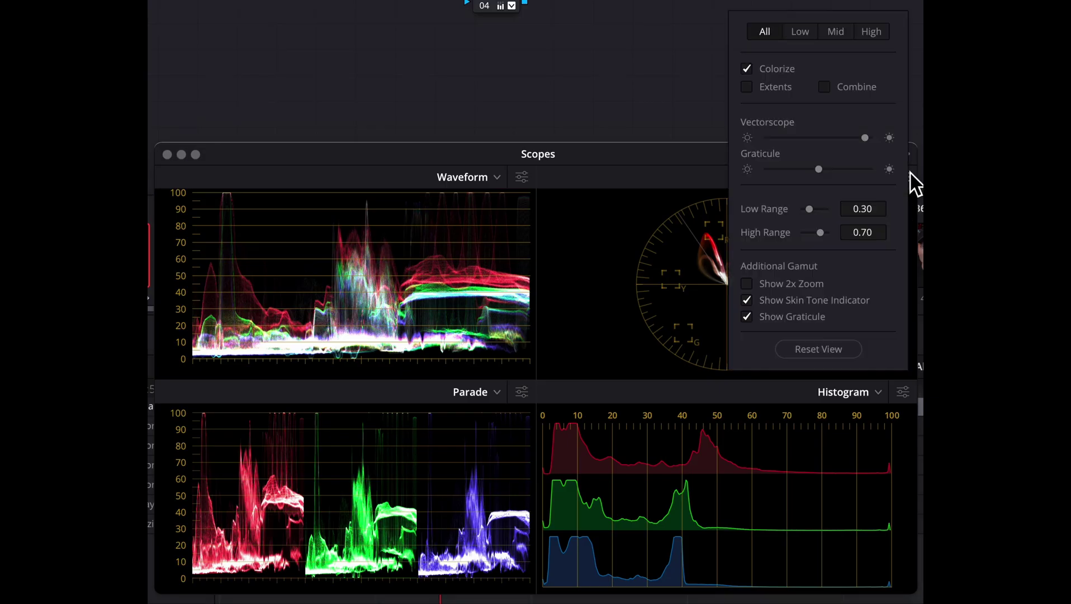
pyautogui.click(754, 300)
pyautogui.click(748, 300)
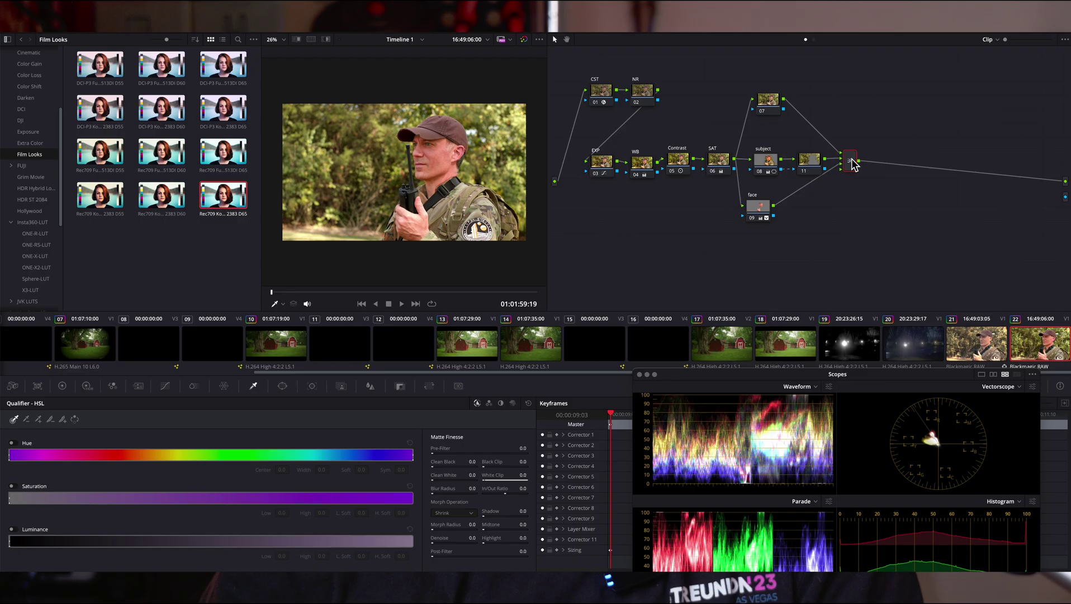
# - Add two serial nodes and apply Color Space Transform to node 12 with a film log output gamma
pyautogui.hotkey('alt', 's')
pyautogui.moveTo(945, 246); pyautogui.dragTo(857, 163)
pyautogui.click(999, 109)
pyautogui.click(995, 193)
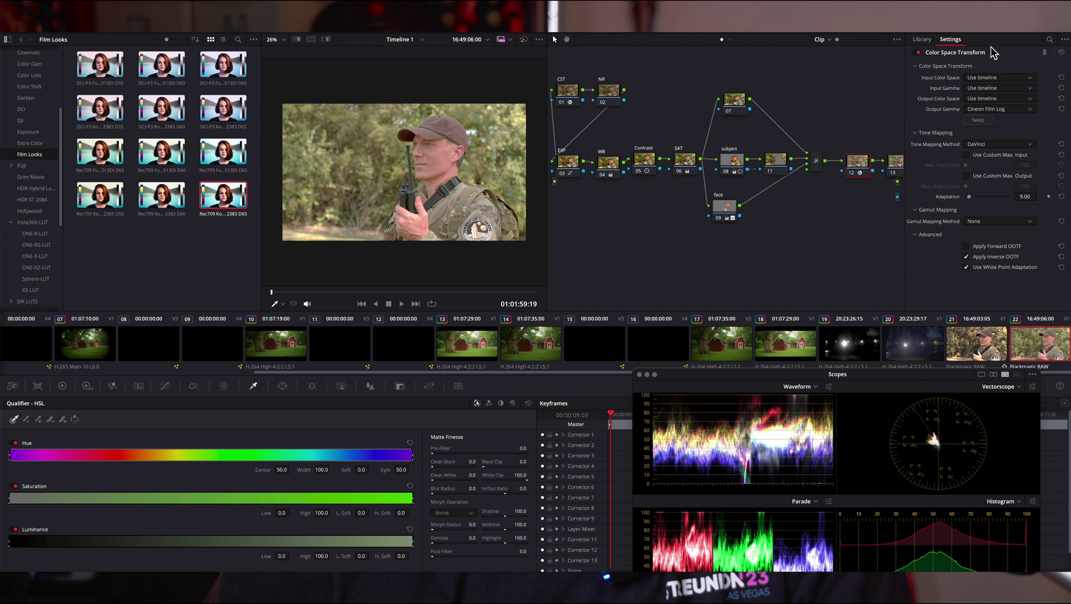
# - Apply a film-look LUT to node 13 and combine nodes 12 and 13 into a compound node
pyautogui.rightClick(932, 162)
pyautogui.moveTo(976, 292)
pyautogui.click(861, 292)
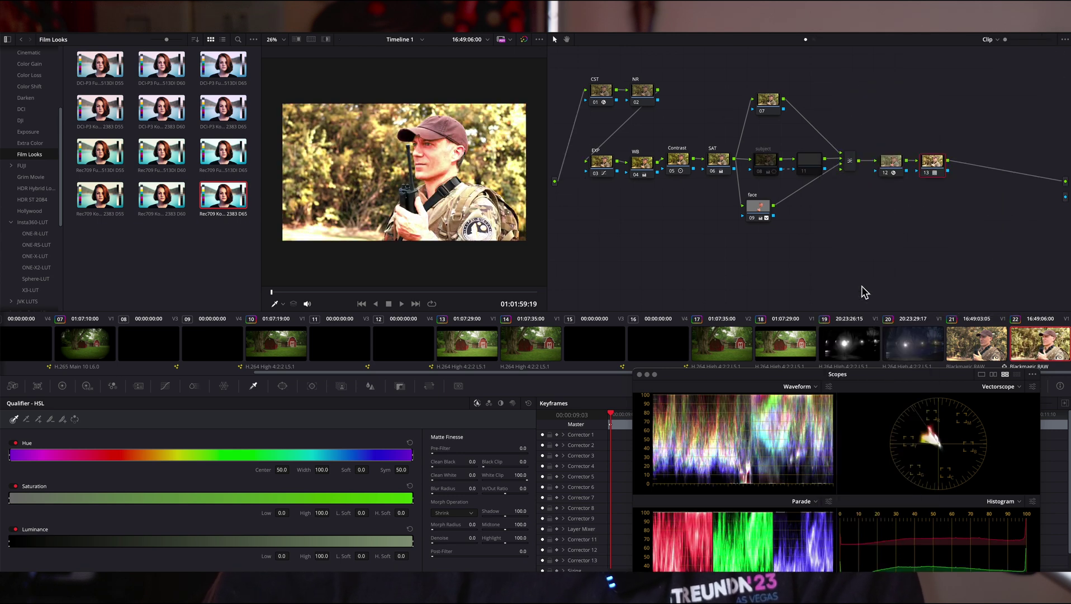
pyautogui.rightClick(893, 162)
pyautogui.click(933, 303)
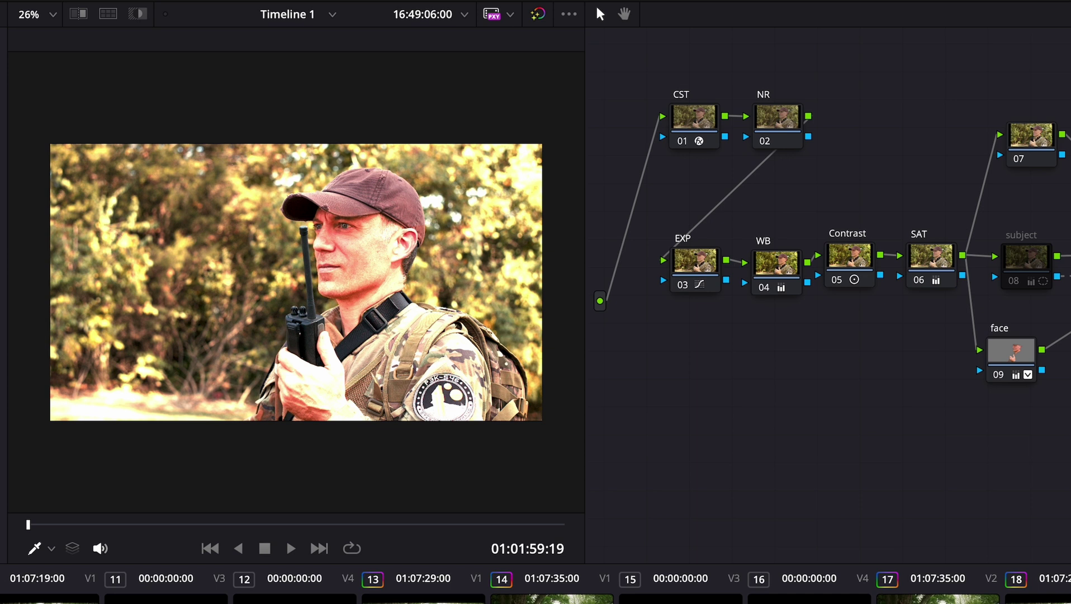
# - Toggle Highlight on and off, ending with face node 09's key isolated on grey
pyautogui.click(137, 14)
pyautogui.click(138, 14)
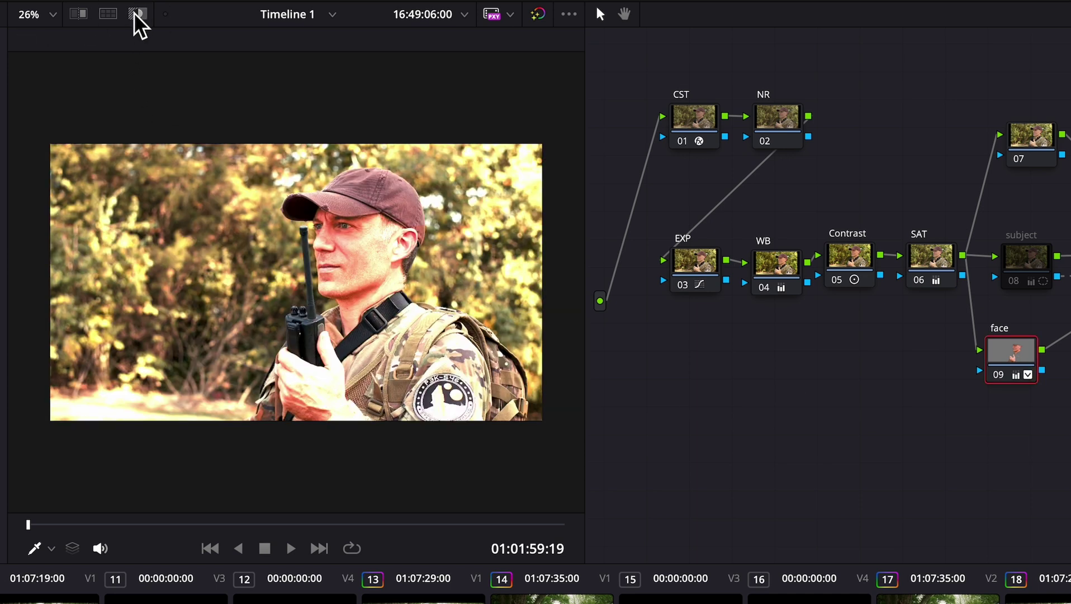
pyautogui.click(137, 14)
pyautogui.click(134, 15)
pyautogui.click(138, 14)
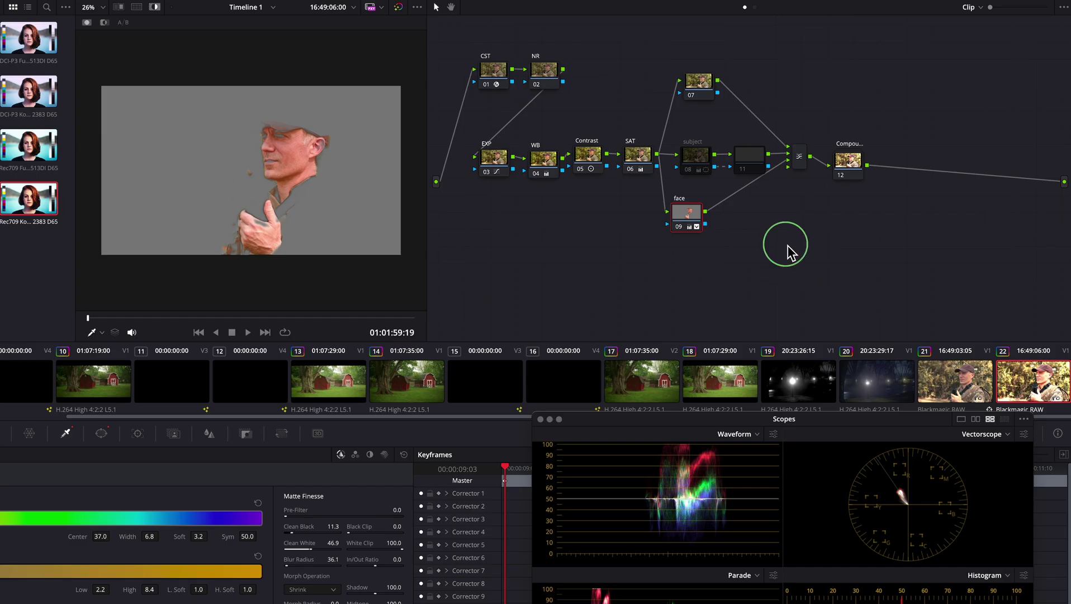
# - Add an alpha output to the node tree for node 09's key, then turn Highlight off
pyautogui.rightClick(788, 245)
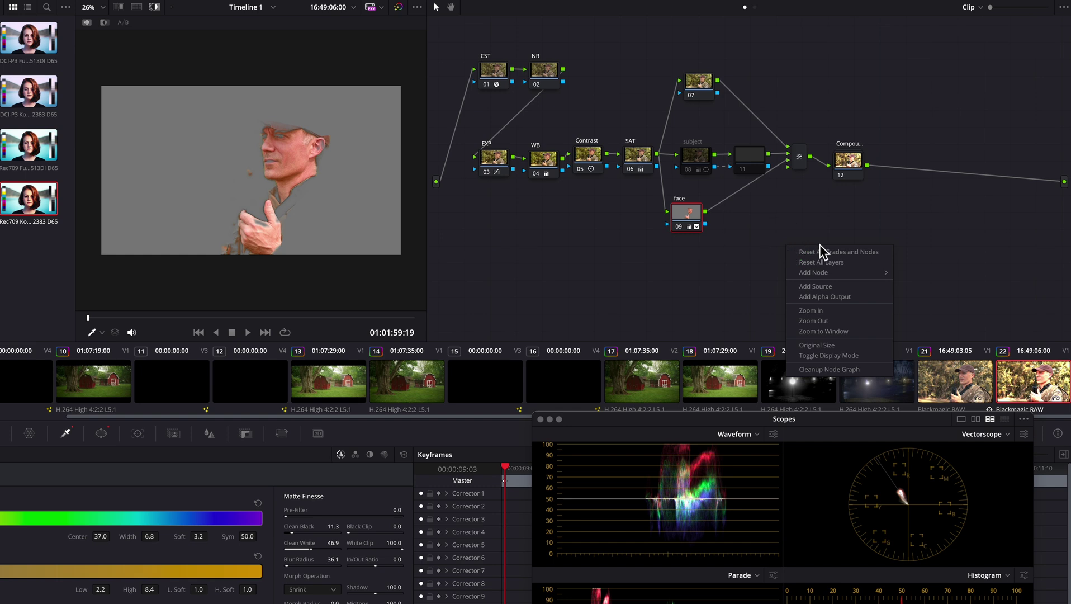
pyautogui.click(835, 297)
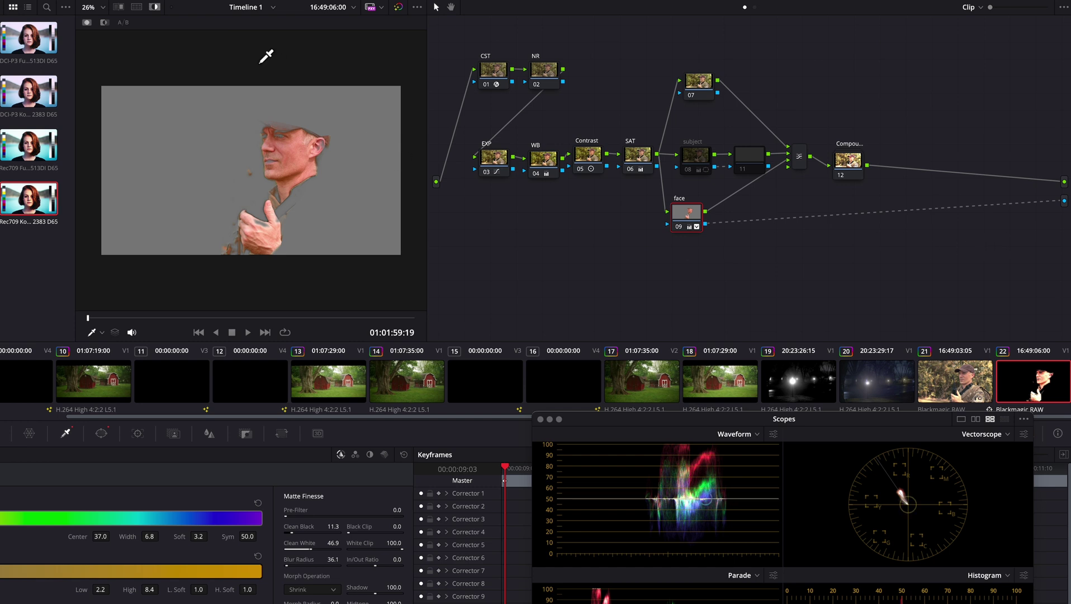
pyautogui.click(156, 8)
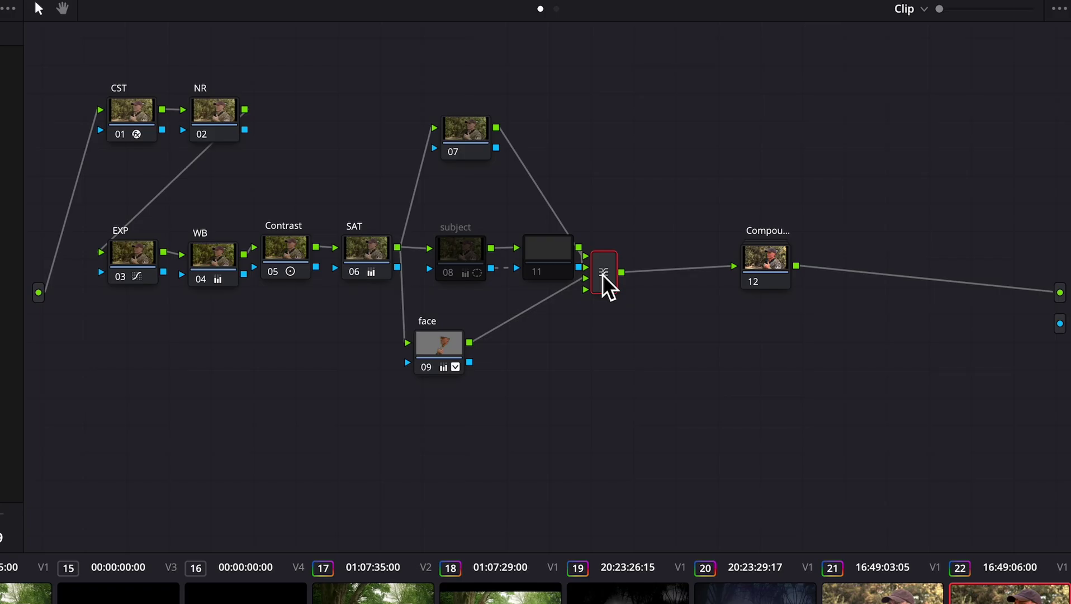
# - Add serial node 12 after the mixer and drag its master Offset wheel down to darken the image
pyautogui.hotkey('alt', 's')
pyautogui.click(696, 284)
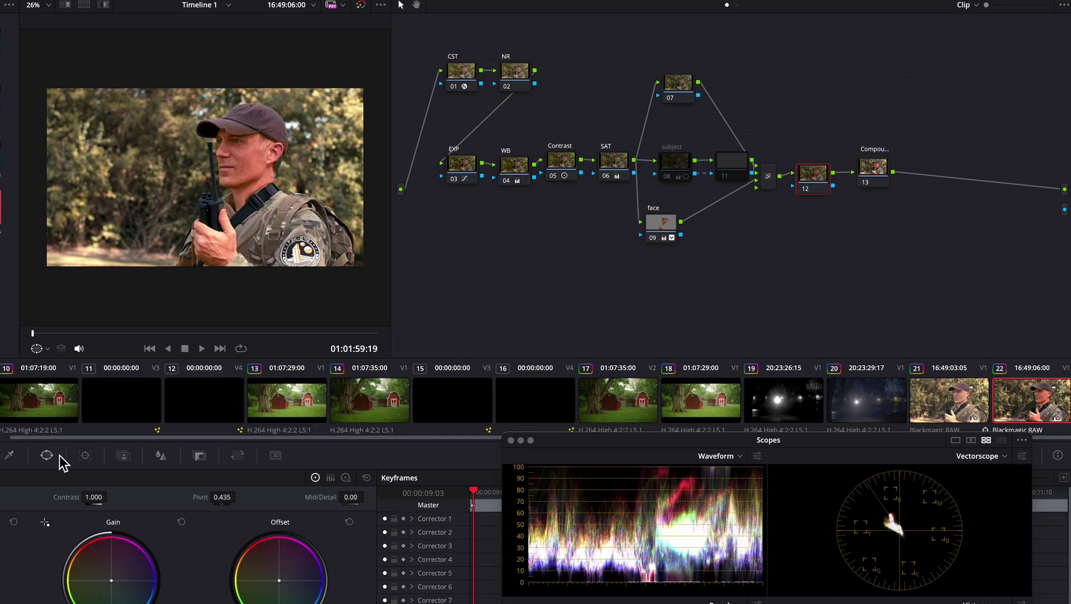
pyautogui.click(48, 456)
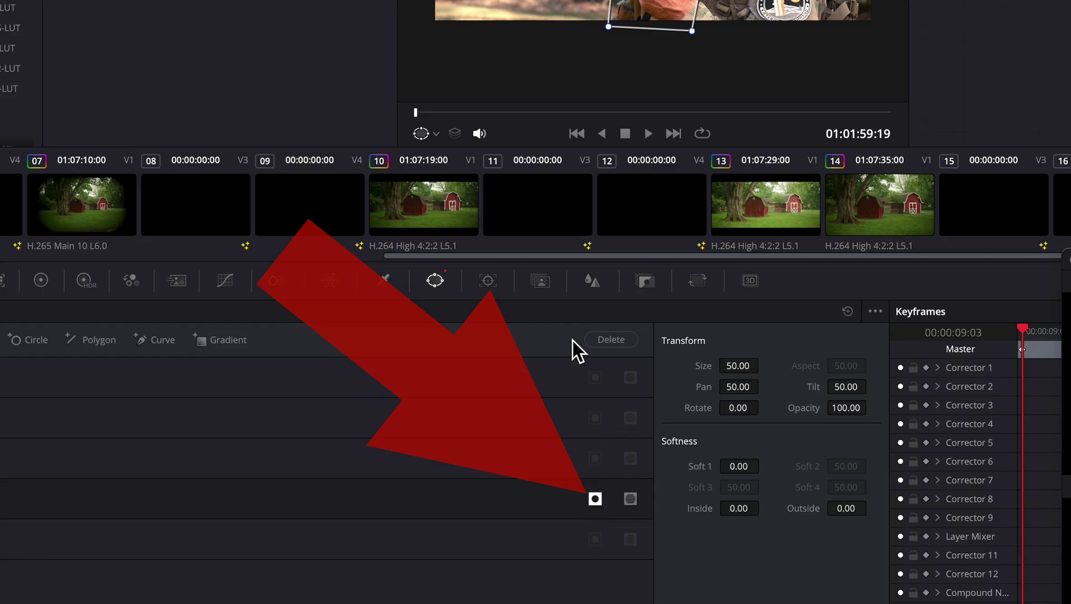
pyautogui.click(42, 281)
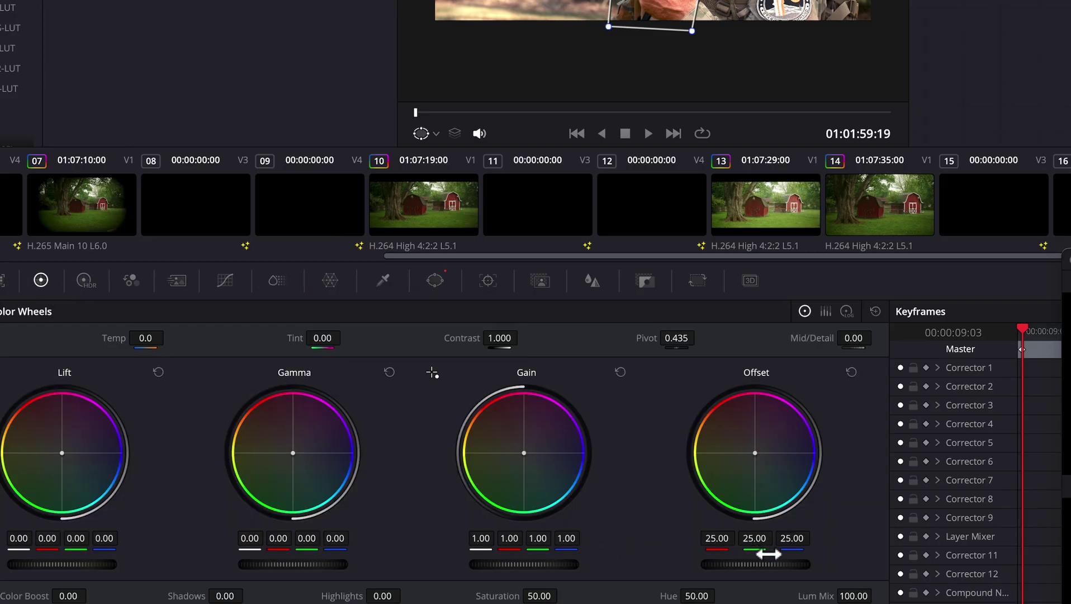
pyautogui.moveTo(785, 570); pyautogui.dragTo(0, 440)
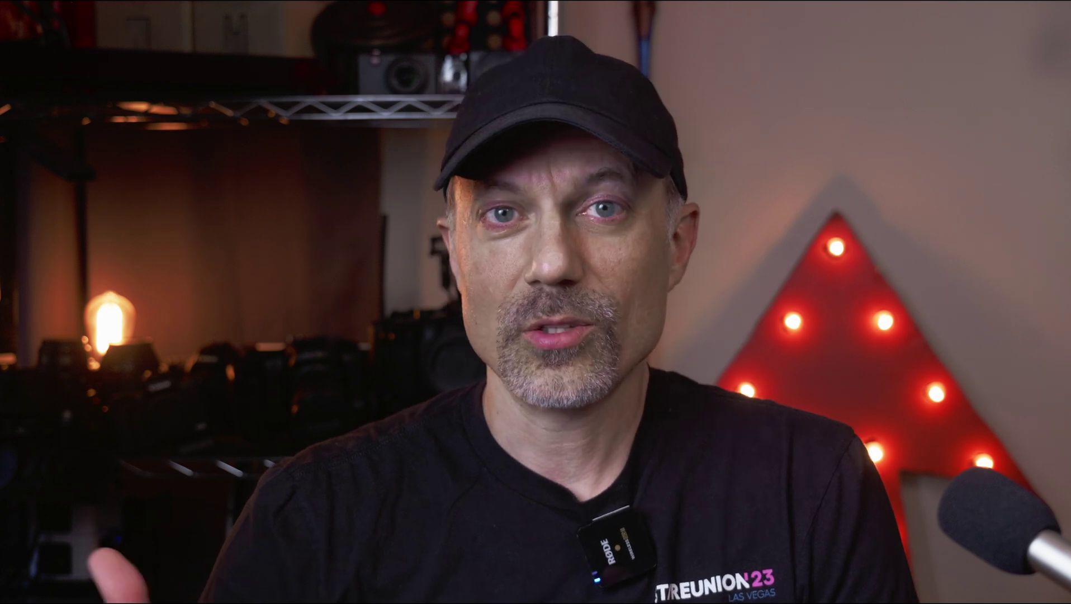
pyautogui.scroll(-10, 286, 562)
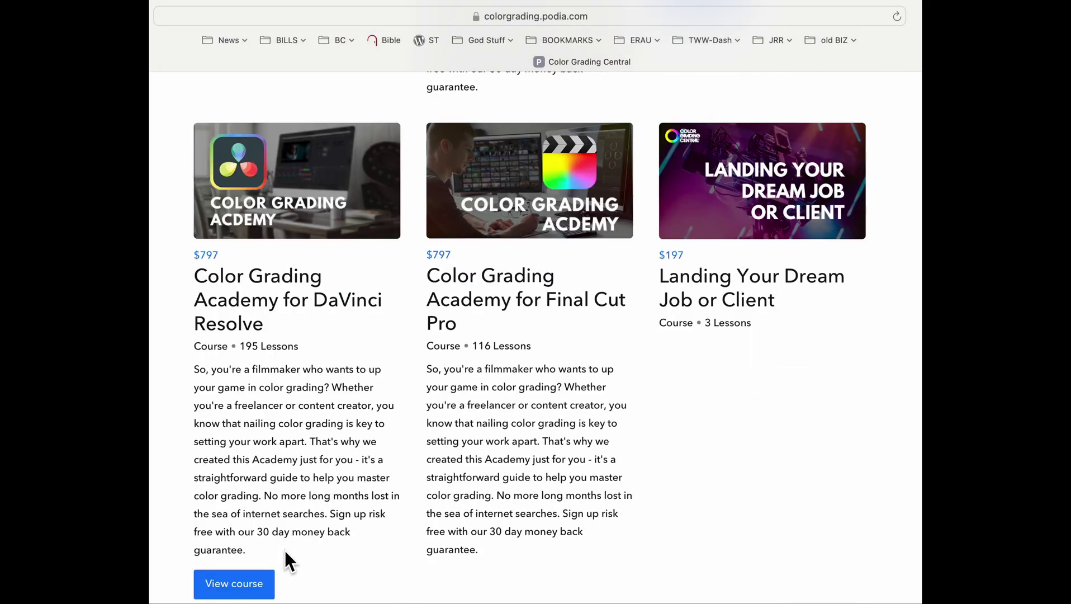
pyautogui.scroll(-2, 283, 548)
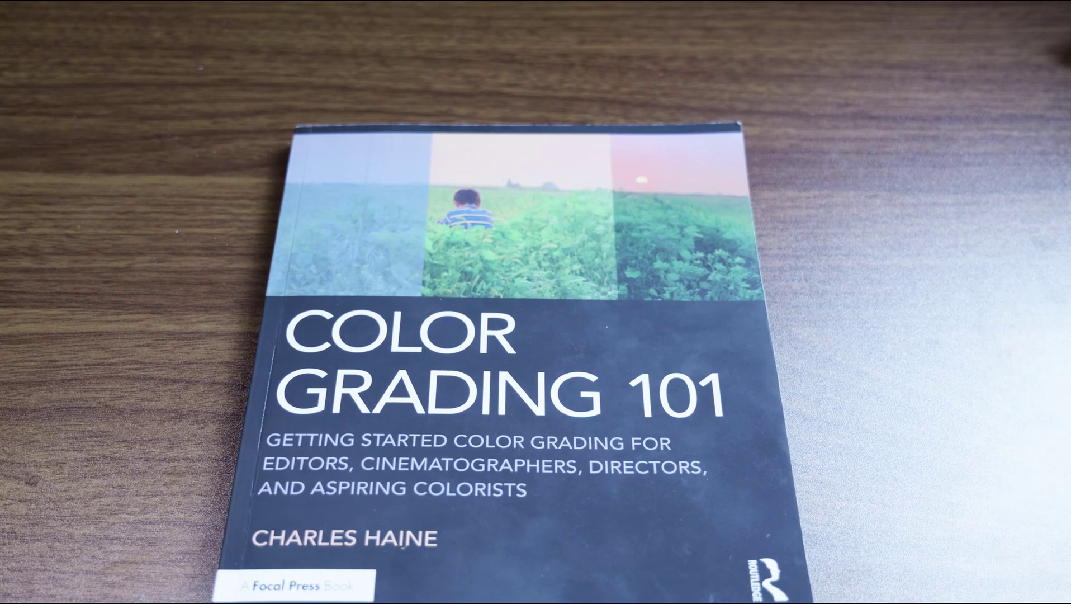
pyautogui.scroll(-2, 539, 302)
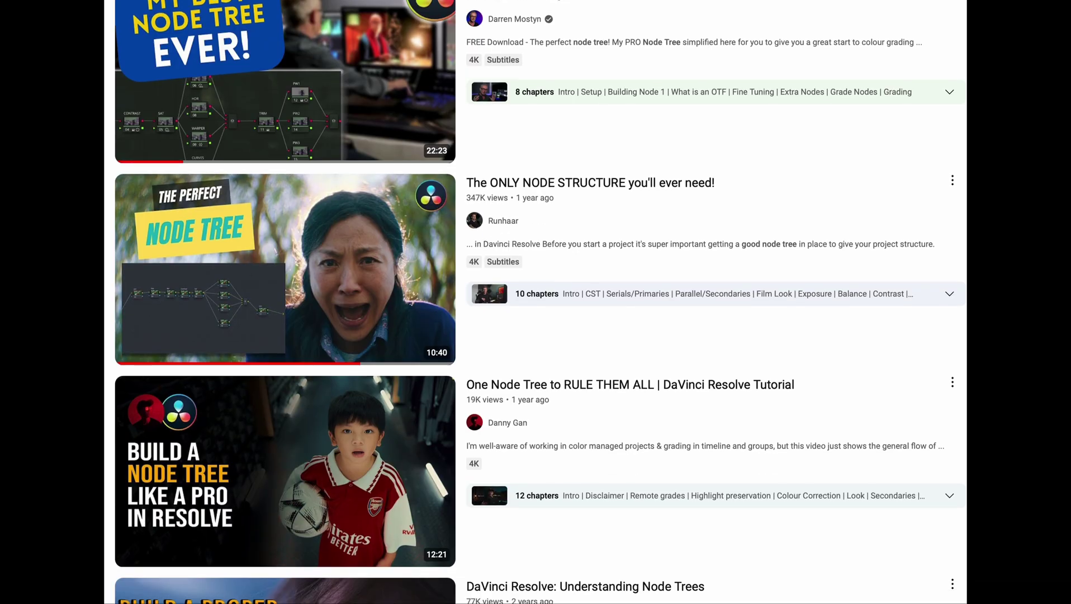
pyautogui.scroll(-5, 539, 302)
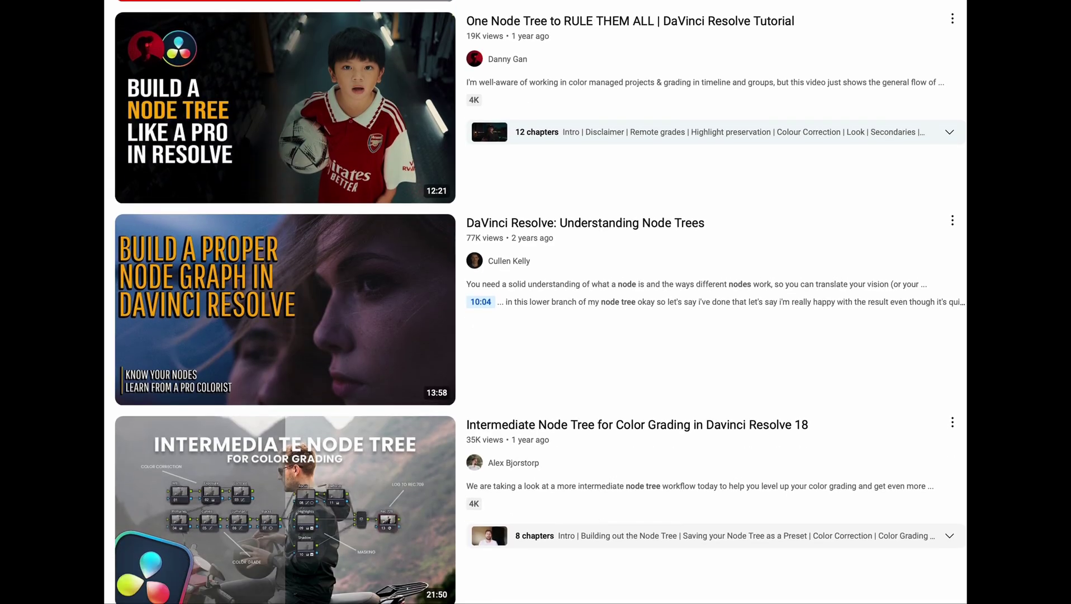